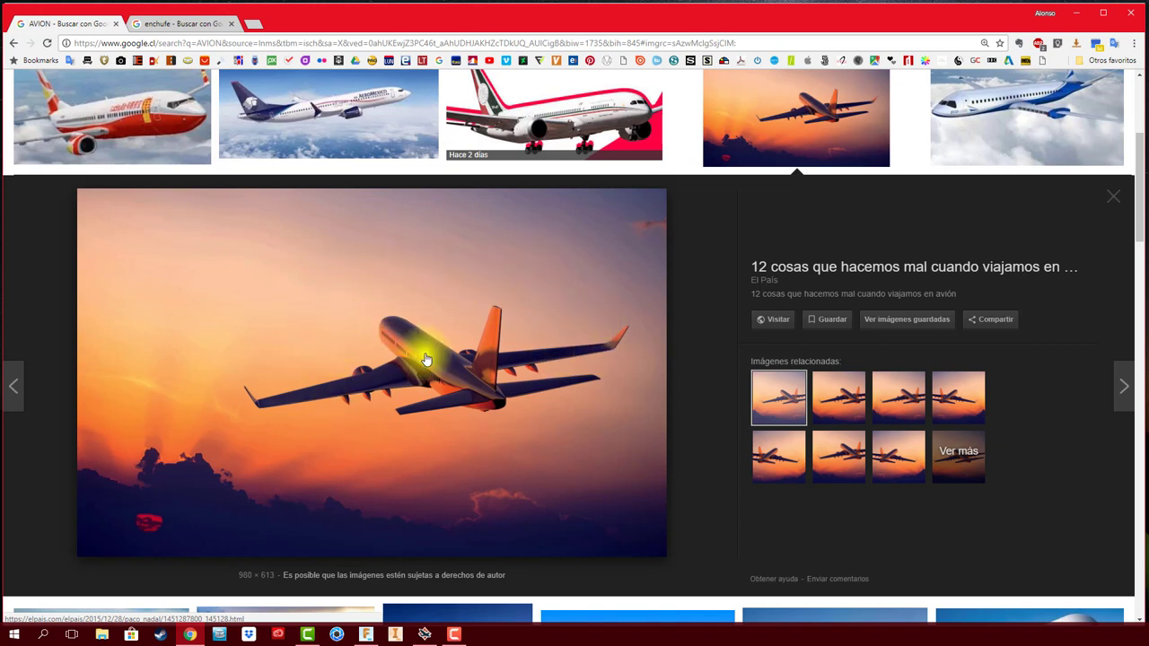
- Look at the 'enchufe' plug reference images before returning to the plug model
click(184, 25)
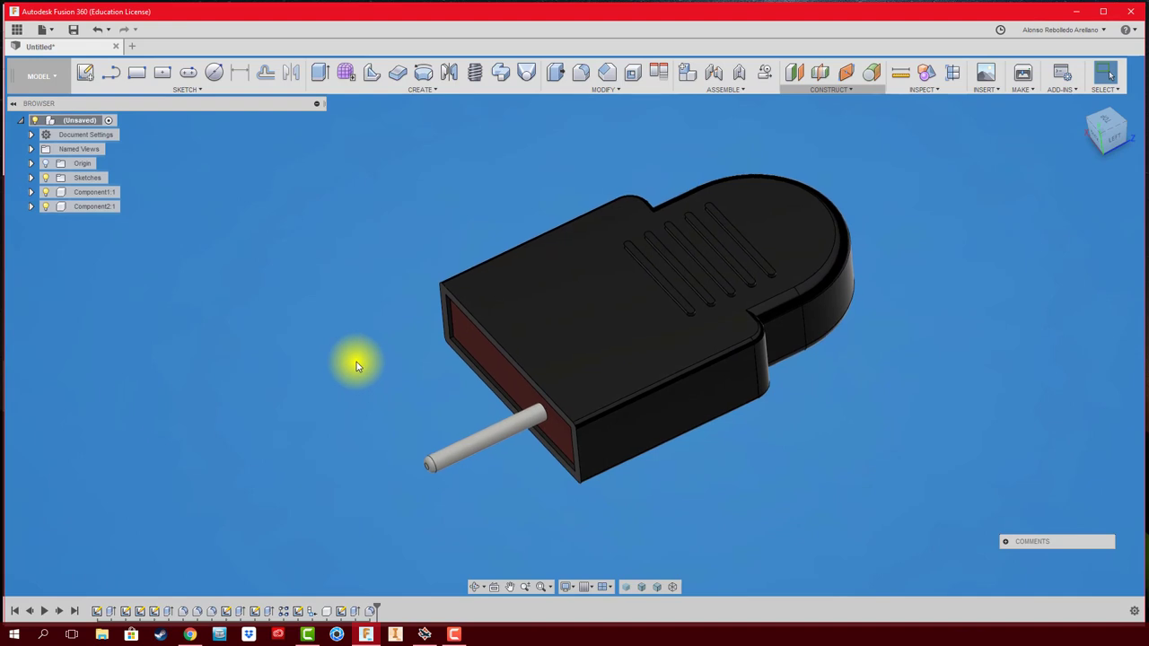
- Create a construction midplane between the plug's two long side faces
click(831, 92)
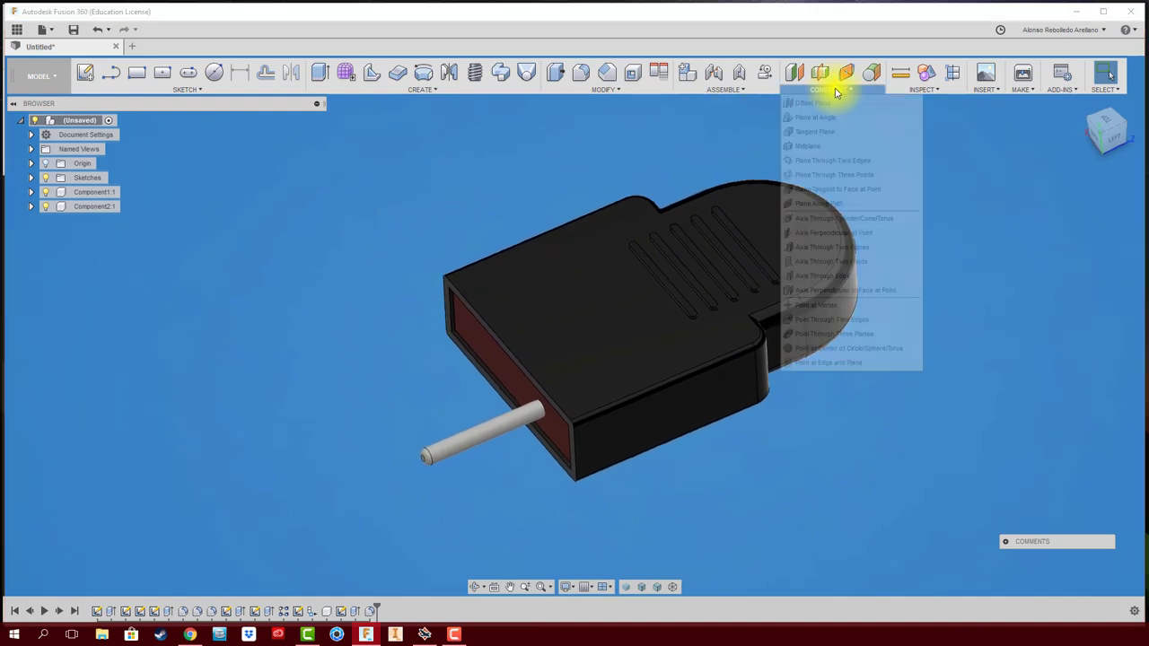
click(816, 149)
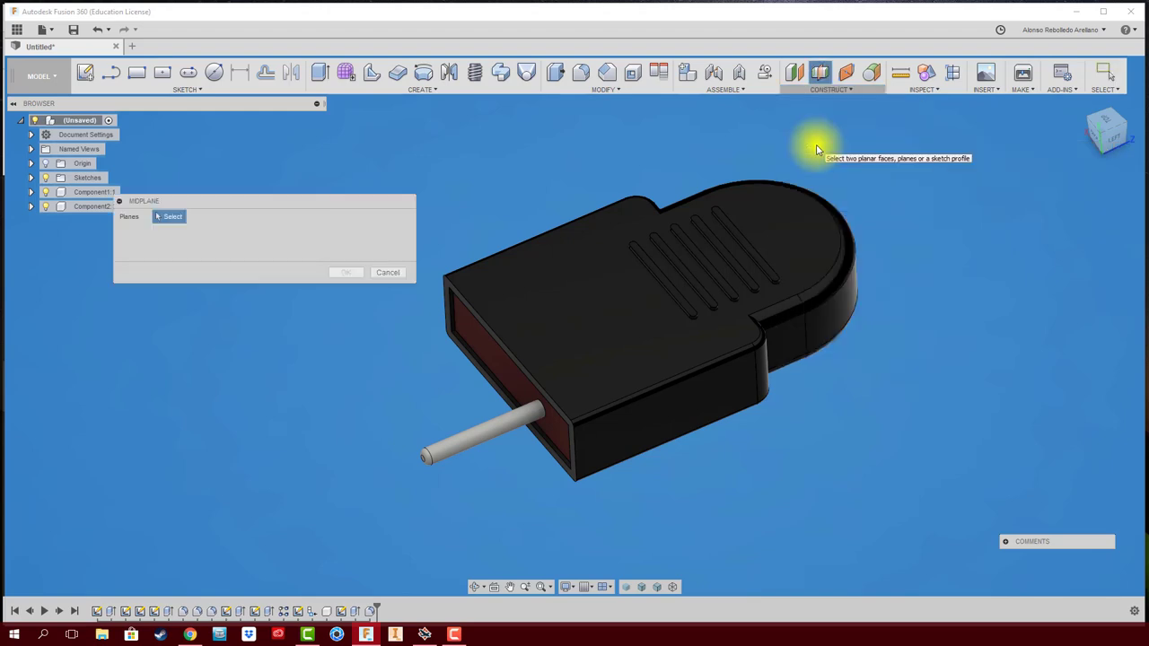
click(705, 407)
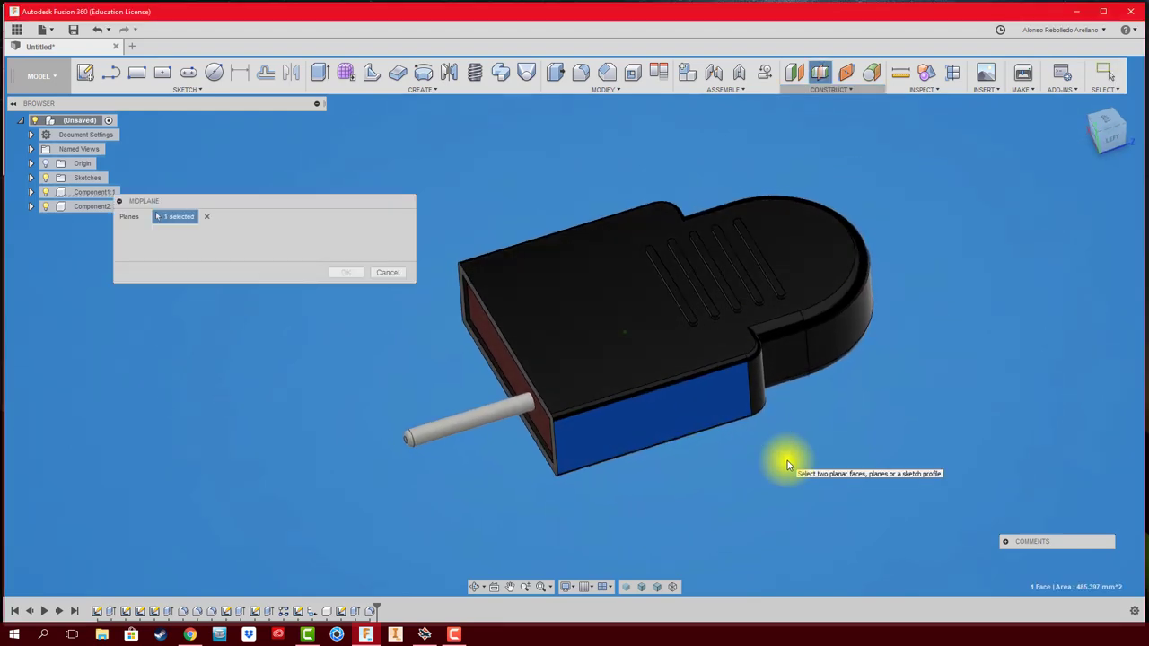
shift+middle_drag(787, 461, 815, 368)
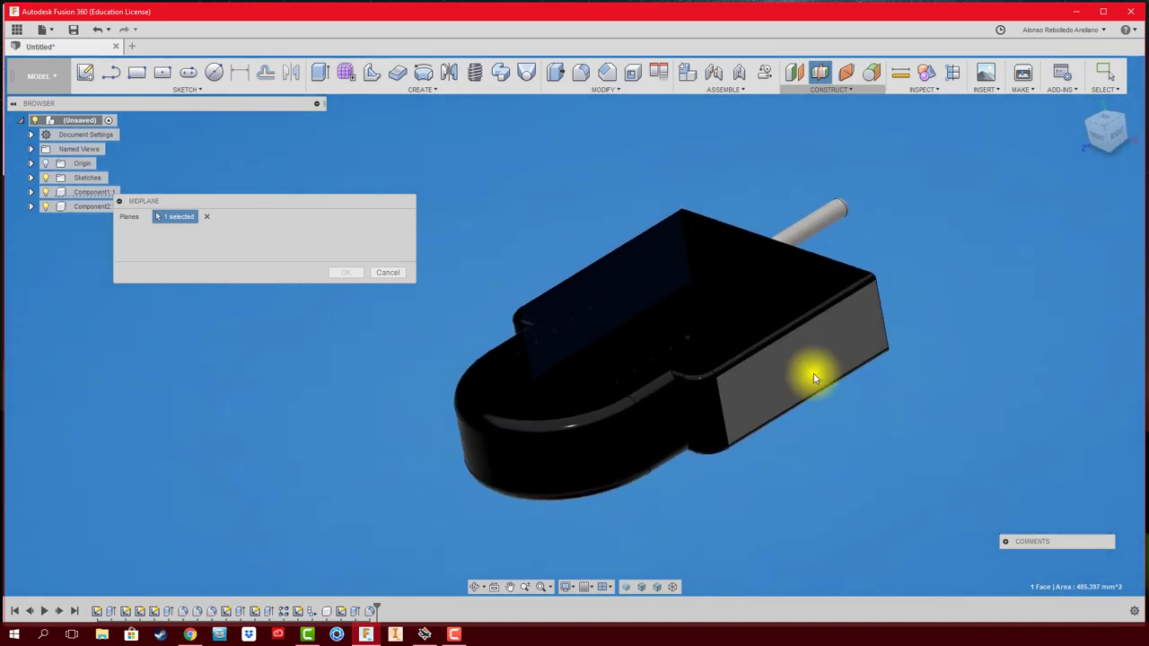
click(799, 451)
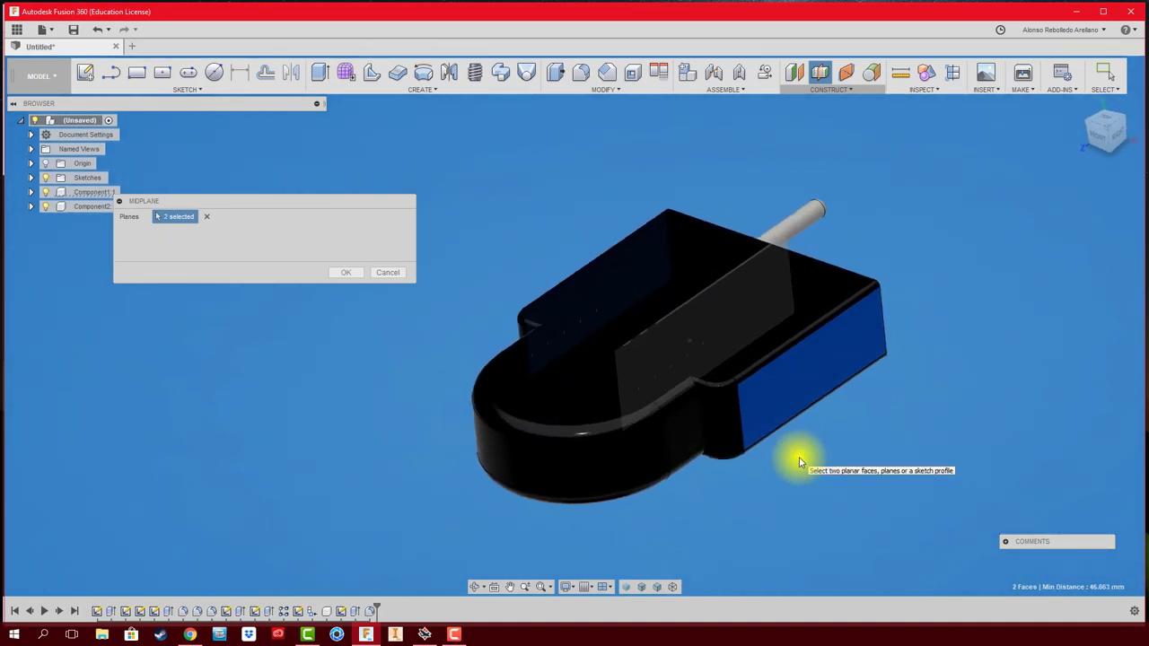
mouse_move(800, 456)
shift+middle_down()
mouse_move(625, 480)
mouse_move(580, 252)
mouse_move(383, 294)
shift+middle_up()
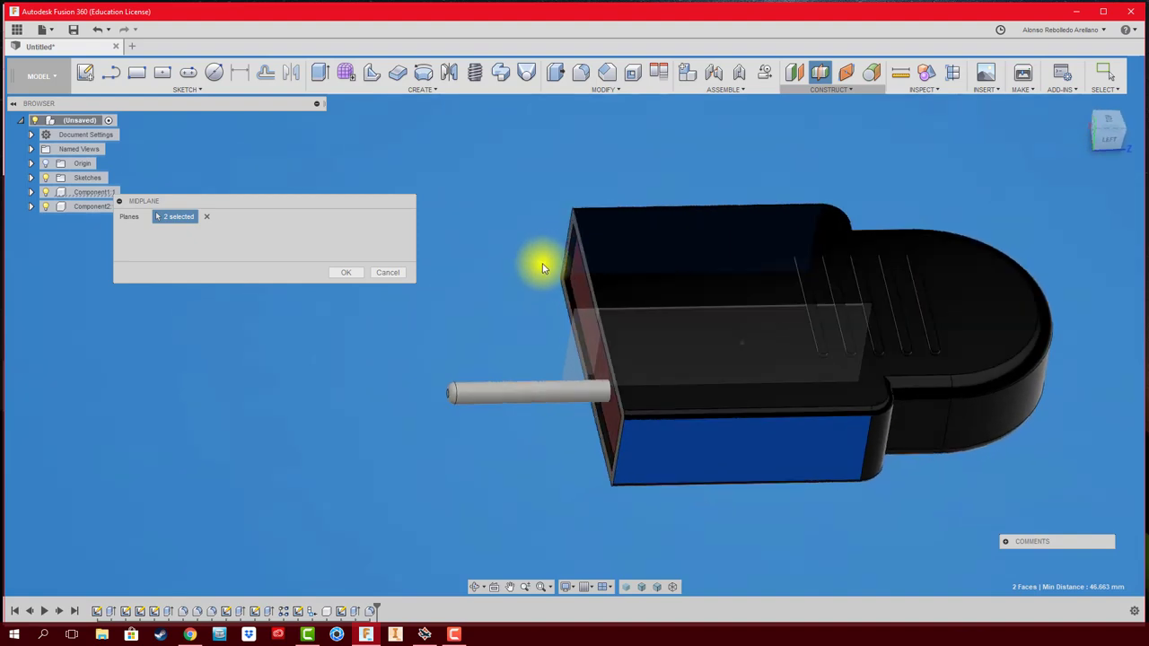
click(345, 272)
mouse_move(365, 344)
shift+middle_down()
mouse_move(667, 436)
mouse_move(658, 410)
mouse_move(675, 406)
shift+middle_up()
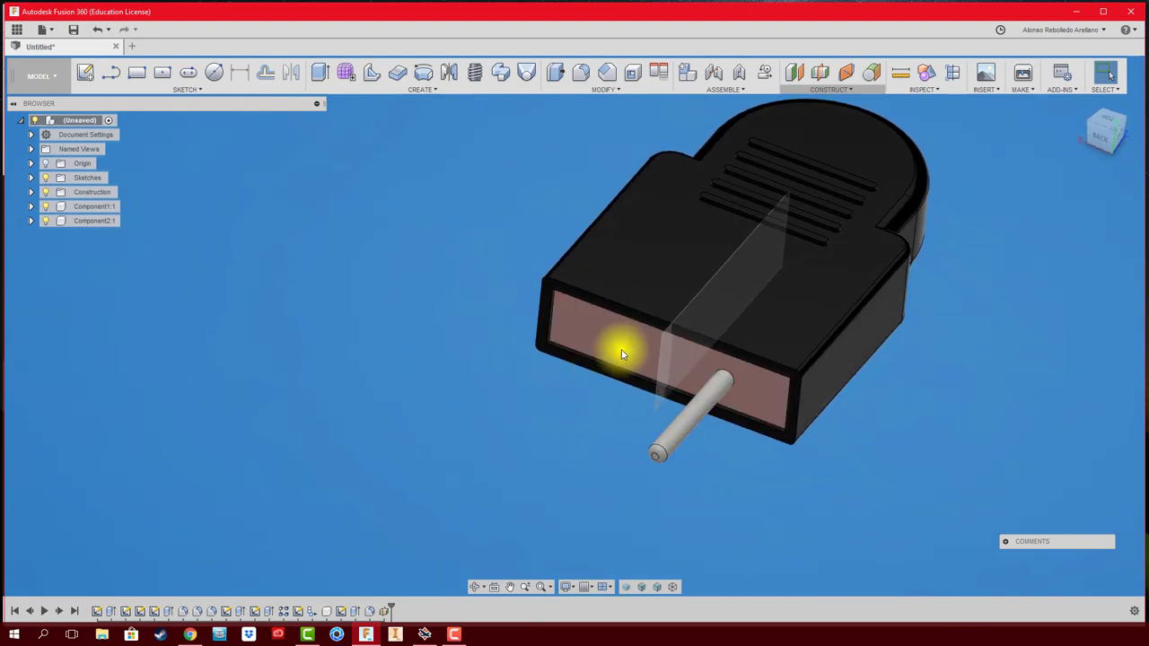
- Mirror the pin component across the midplane to create a second parallel pin
mouse_move(623, 348)
shift+middle_down()
mouse_move(485, 428)
mouse_move(431, 425)
mouse_move(389, 314)
mouse_move(423, 192)
shift+middle_up()
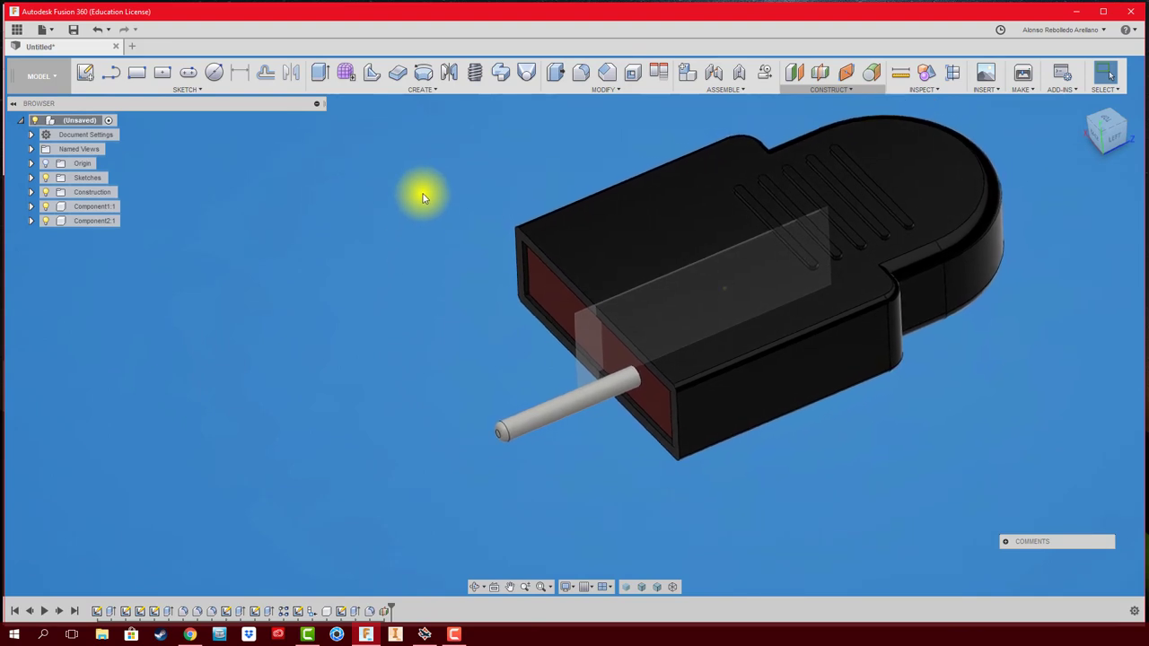
click(450, 74)
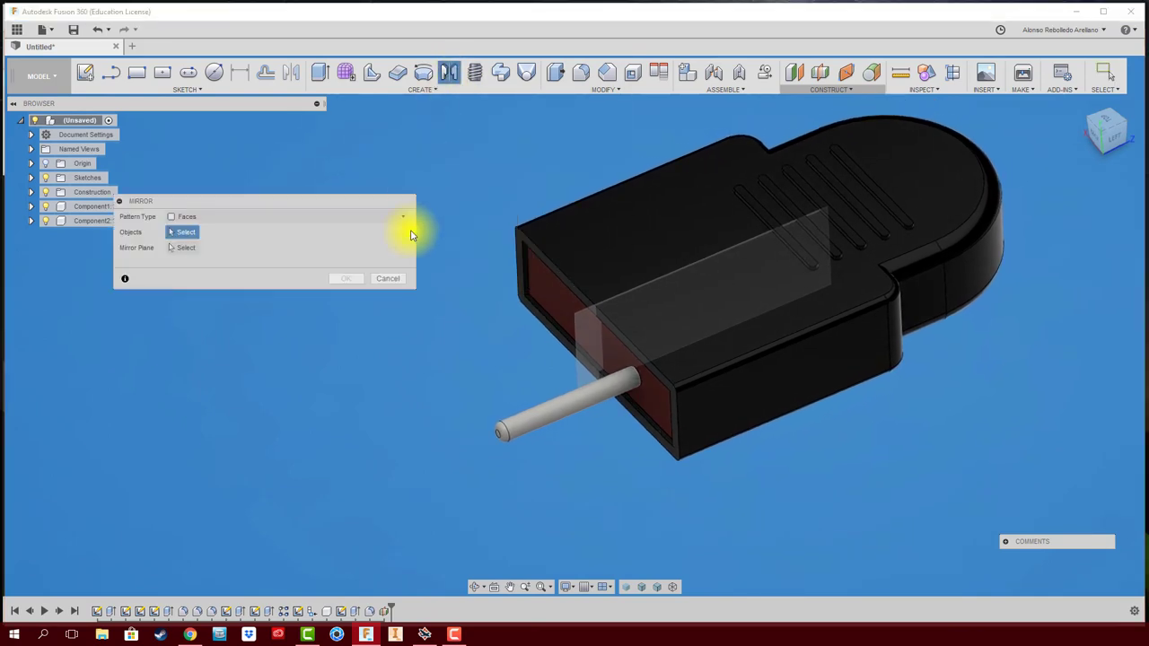
click(401, 216)
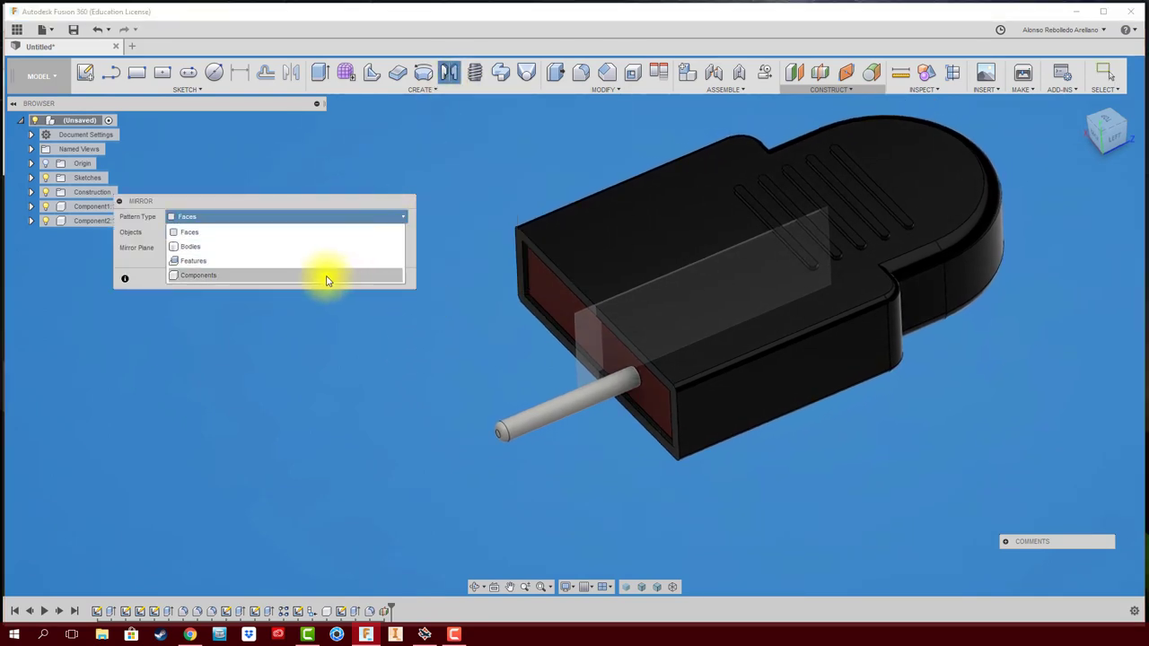
click(327, 276)
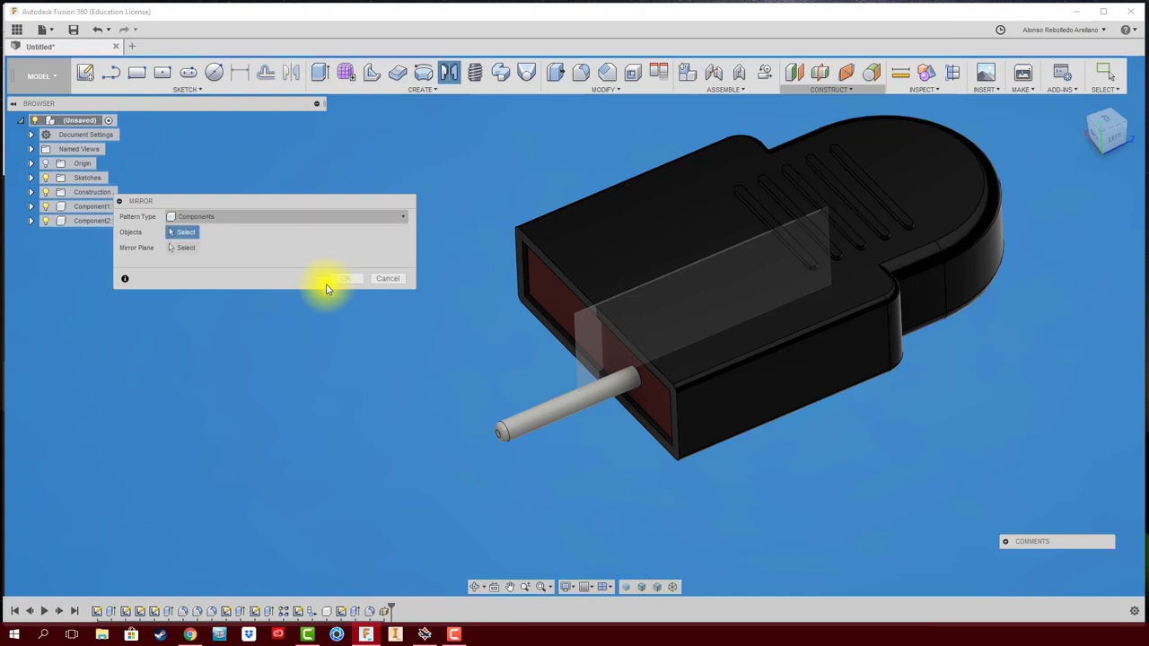
click(516, 430)
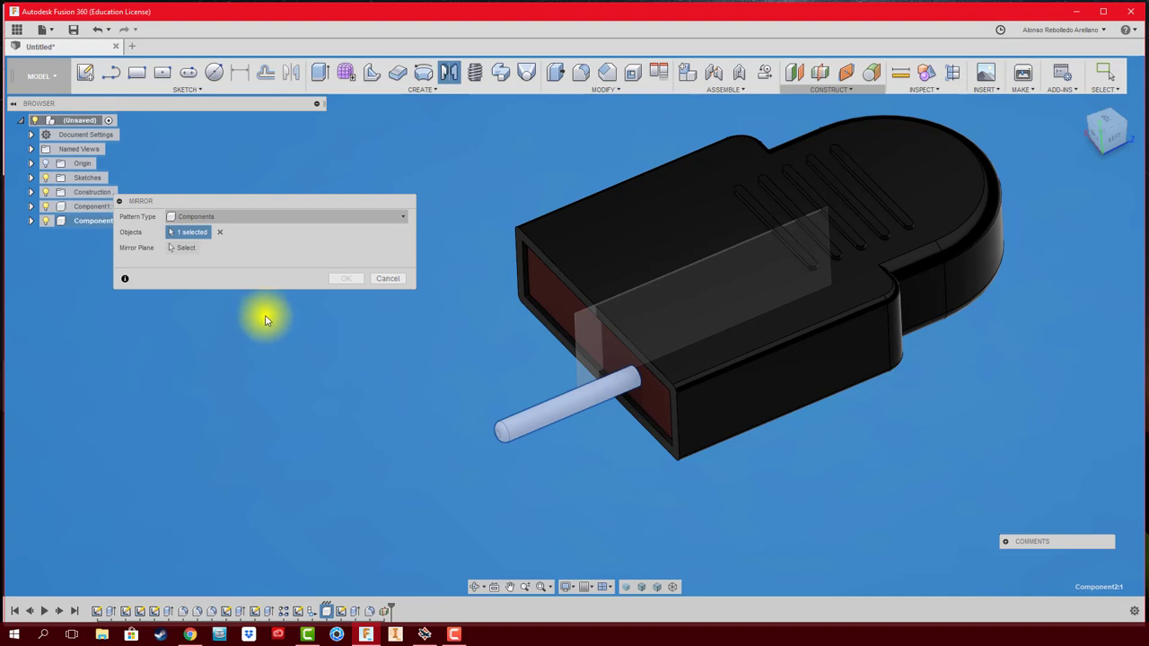
click(183, 255)
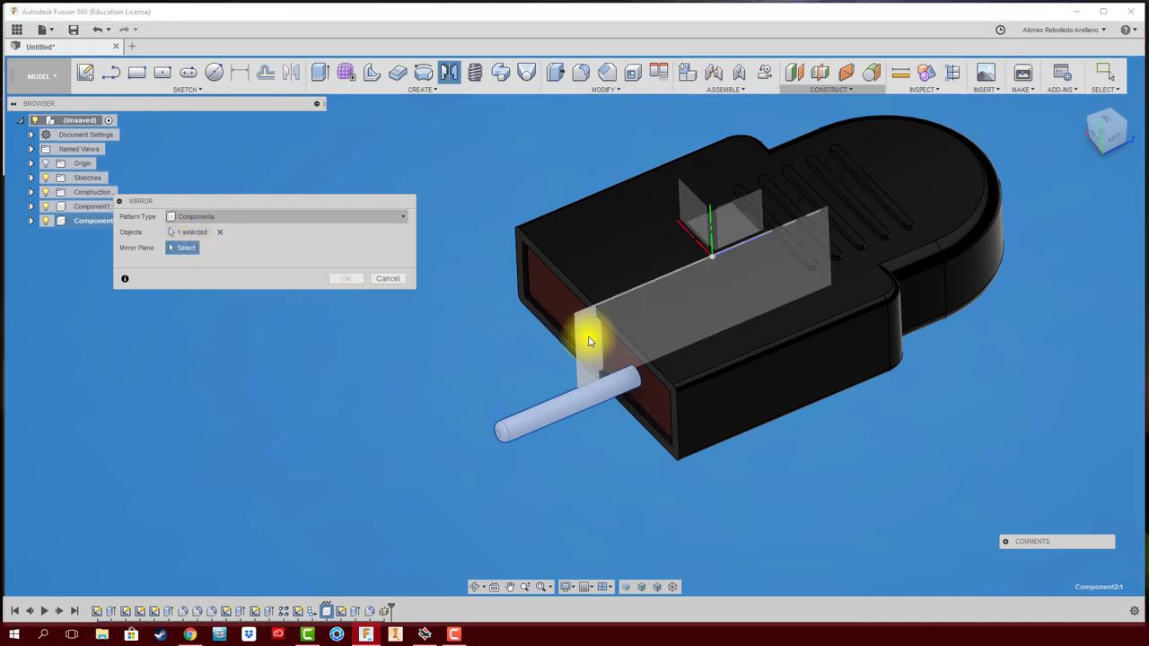
click(585, 339)
mouse_move(477, 398)
shift+middle_down()
mouse_move(512, 410)
mouse_move(476, 423)
mouse_move(402, 403)
mouse_move(379, 344)
mouse_move(353, 333)
mouse_move(466, 484)
mouse_move(535, 464)
mouse_move(502, 454)
shift+middle_up()
click(355, 286)
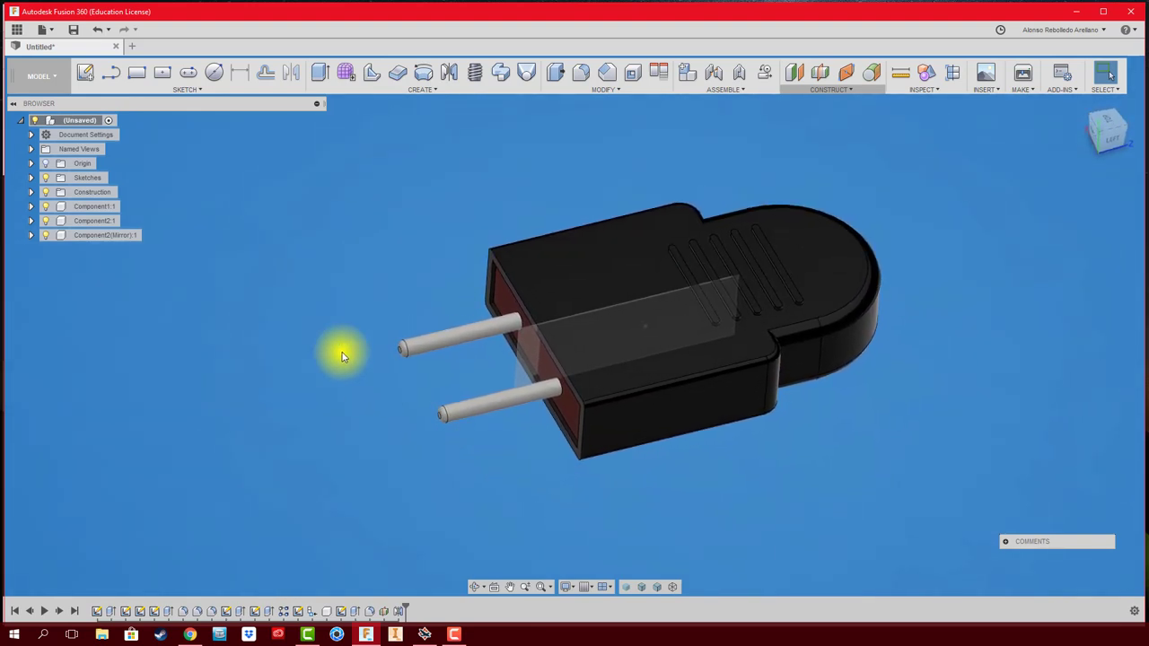
- In a new design, sketch a vertical slot on the ground plane starting at the origin
click(132, 47)
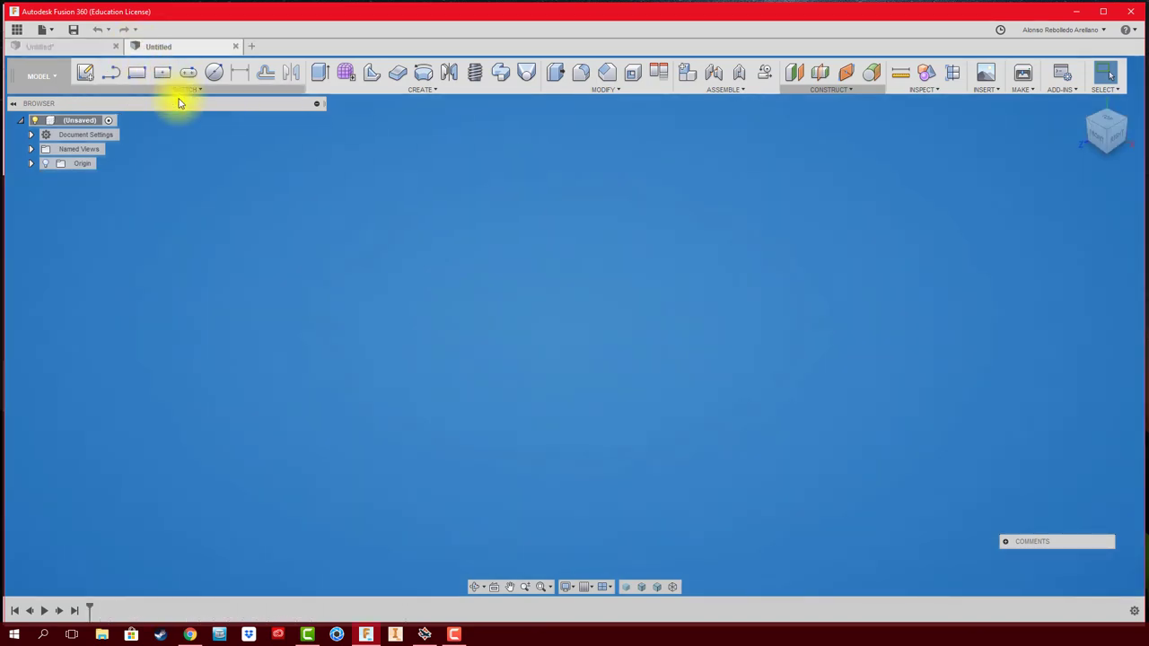
click(83, 72)
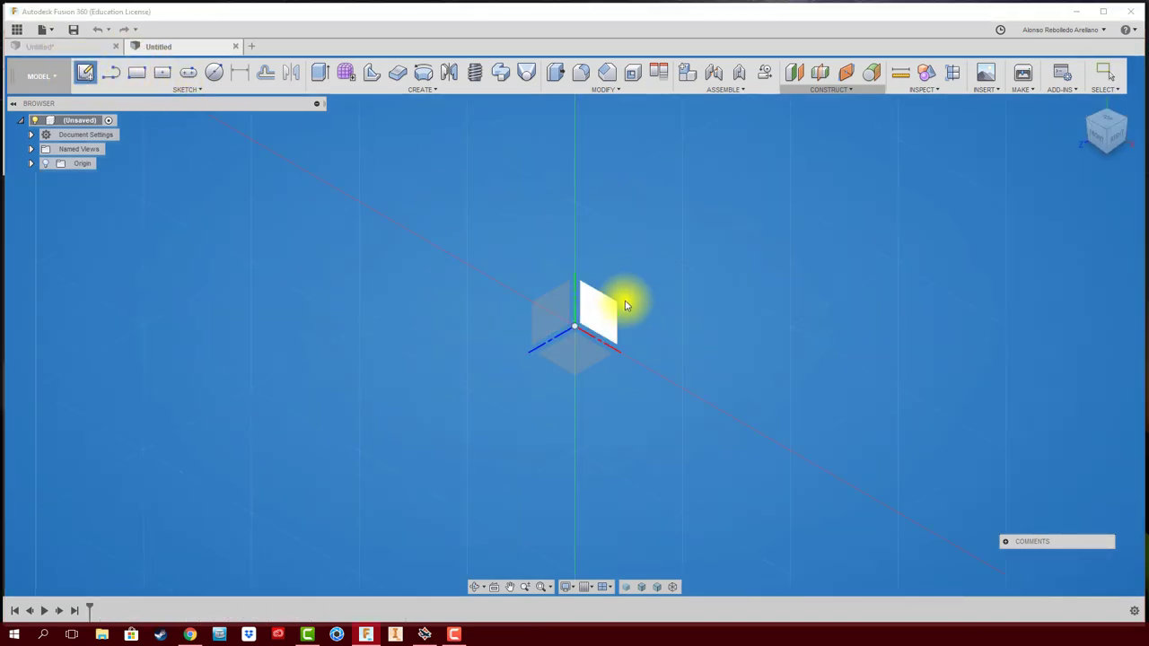
click(579, 350)
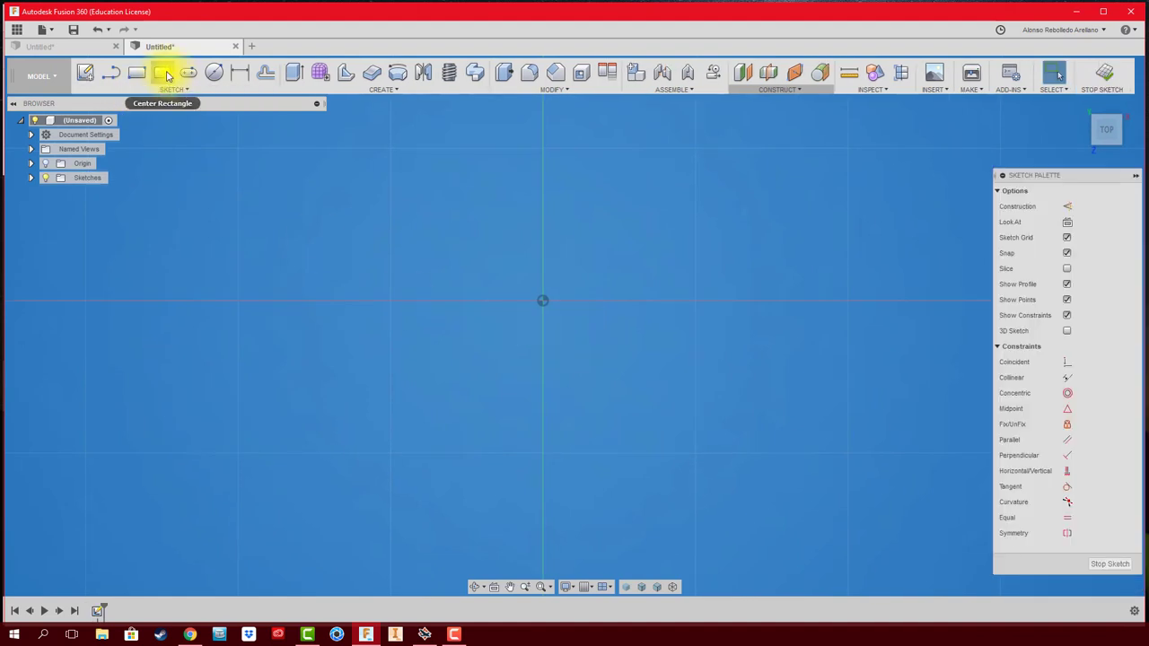
click(184, 73)
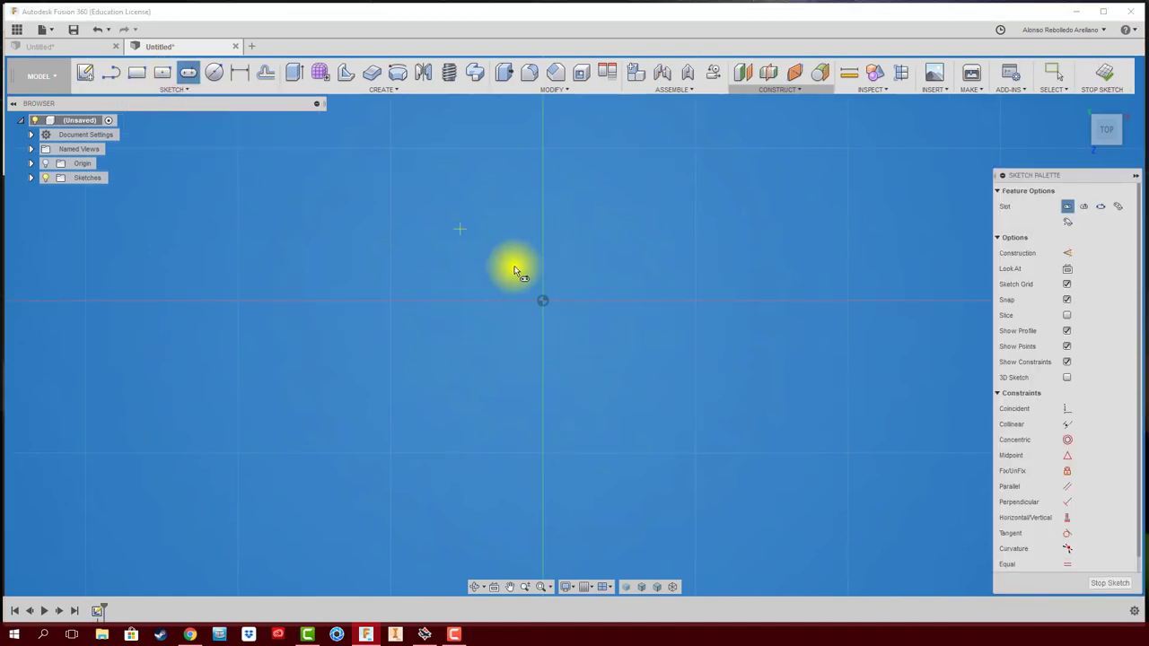
click(542, 301)
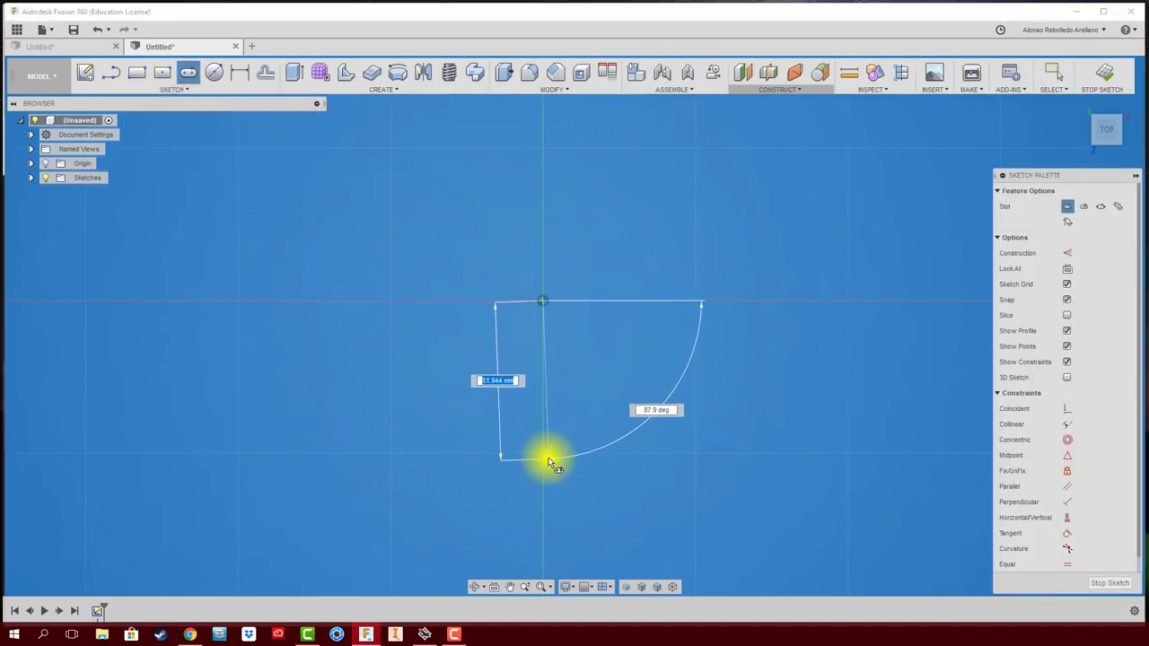
click(546, 452)
click(612, 399)
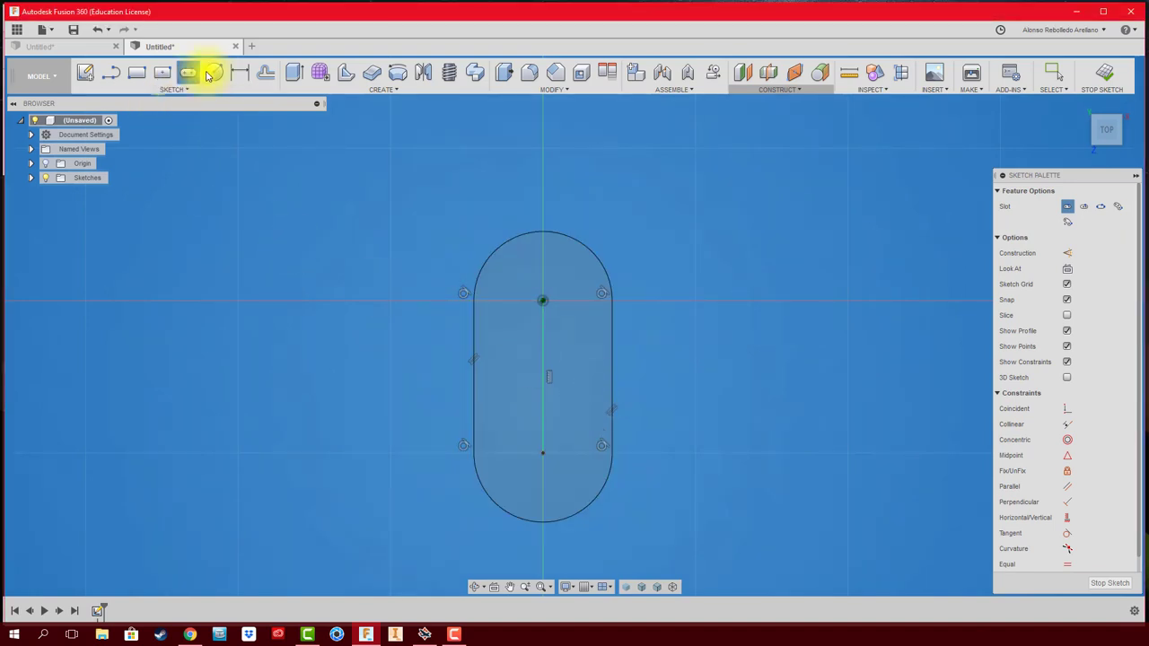
- Add a small center-diameter circle straddling the slot's right edge near its upper end
click(211, 73)
click(612, 340)
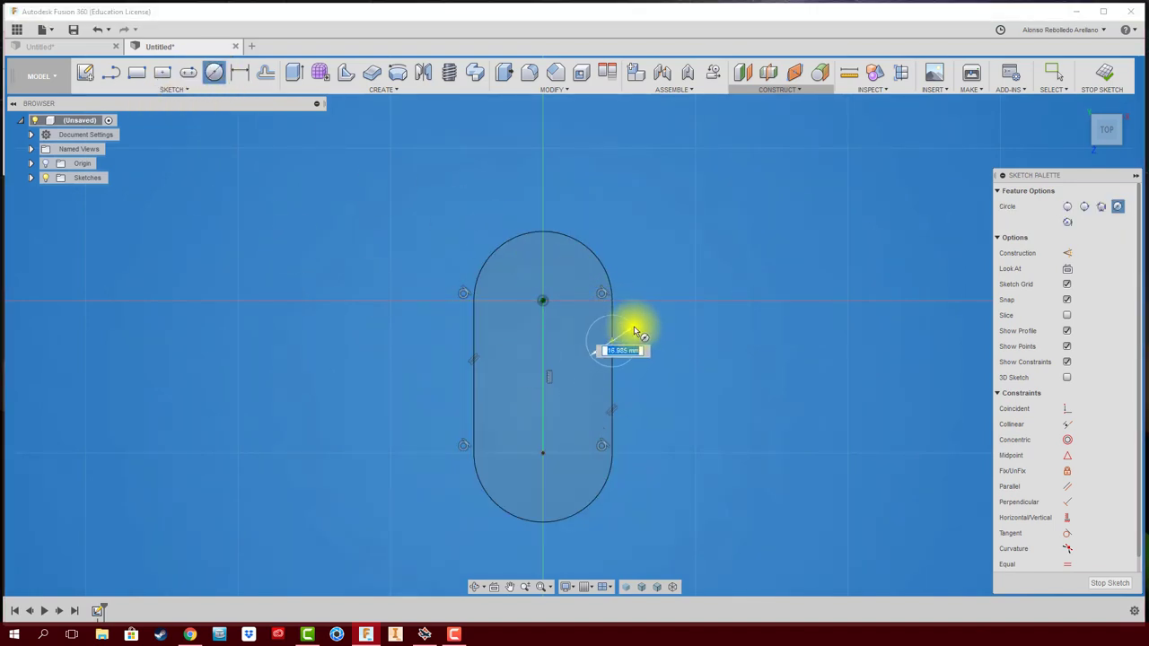
click(634, 325)
key(Escape)
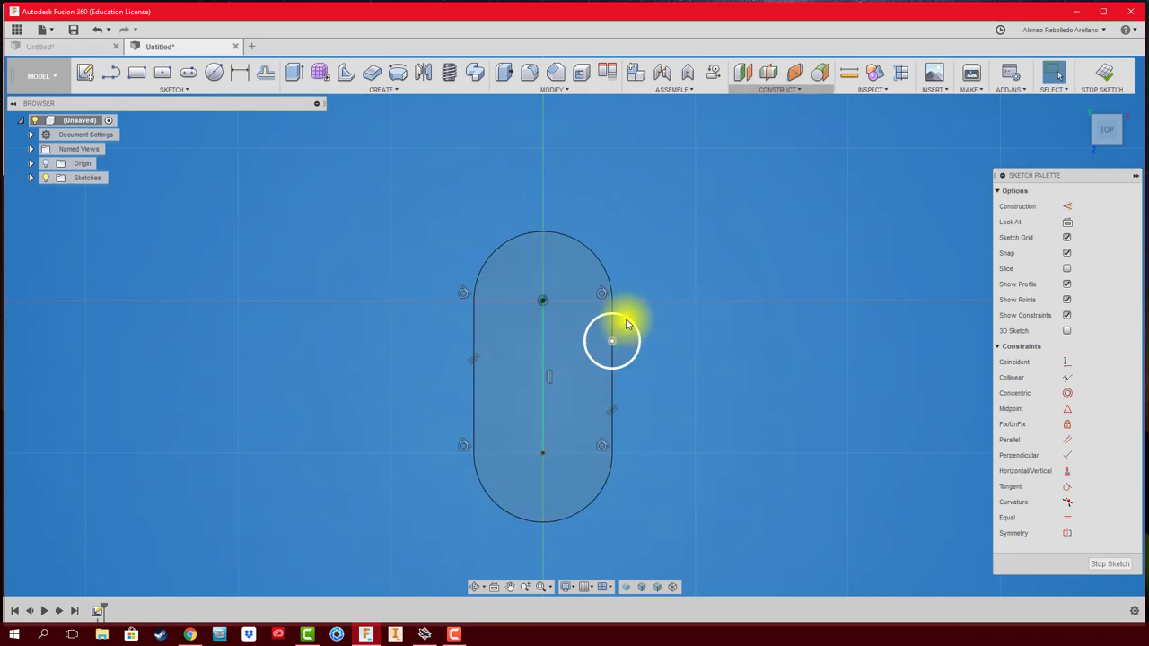
- Draw a vertical line down the slot's centre, extending past both rounded ends
click(110, 71)
click(542, 301)
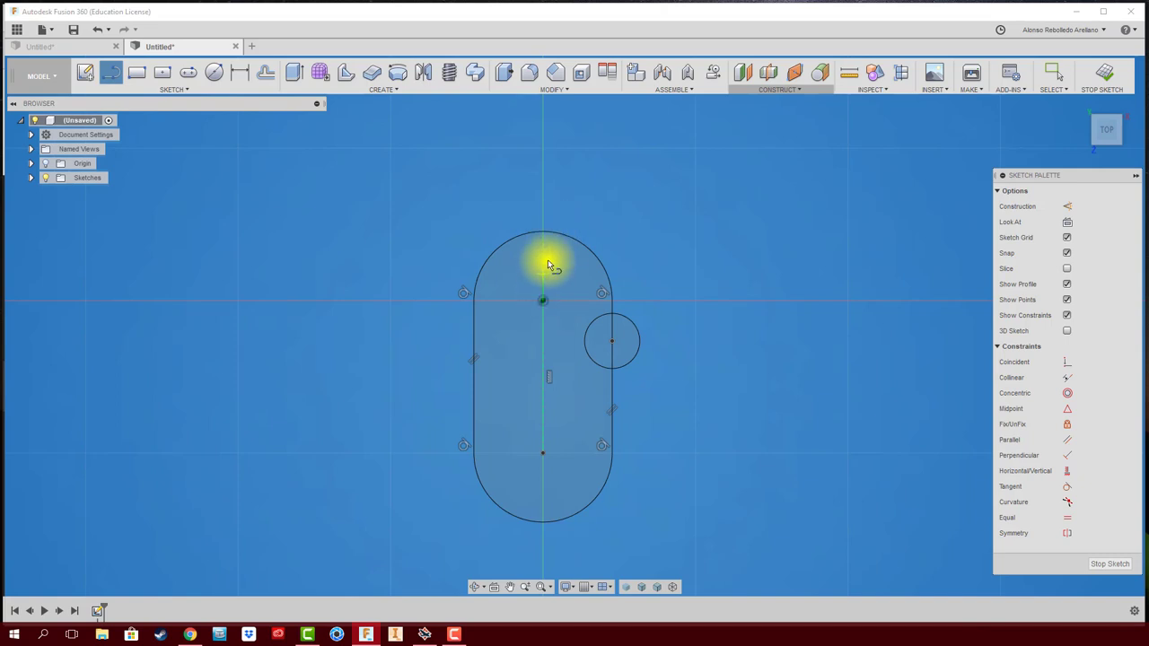
key(Escape)
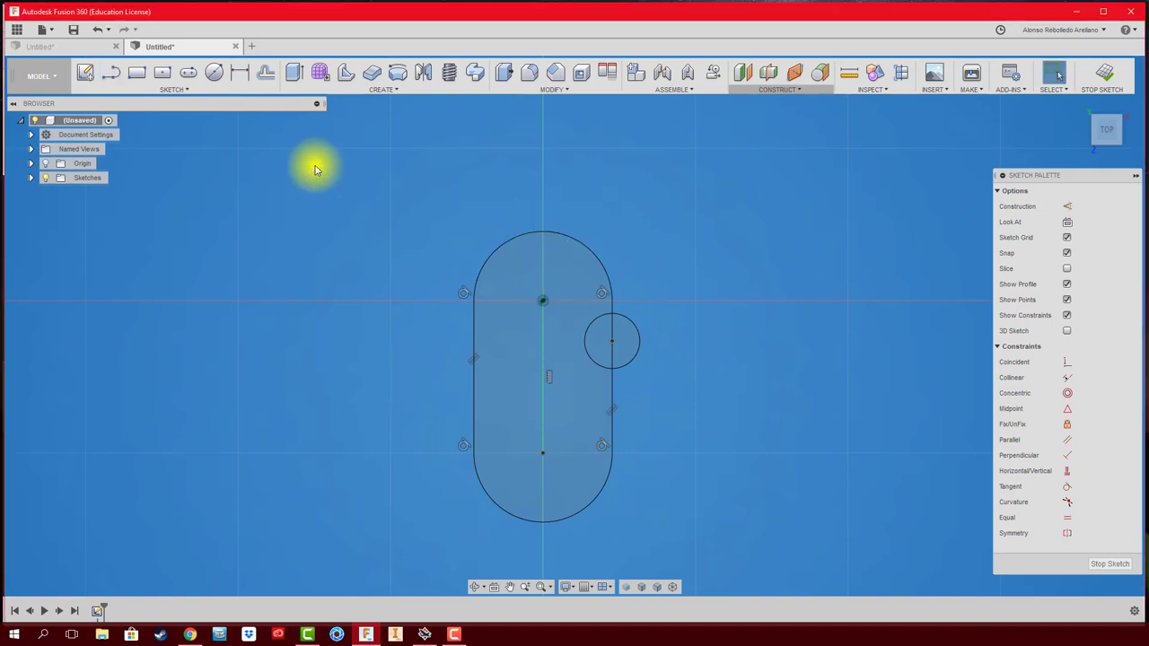
click(109, 73)
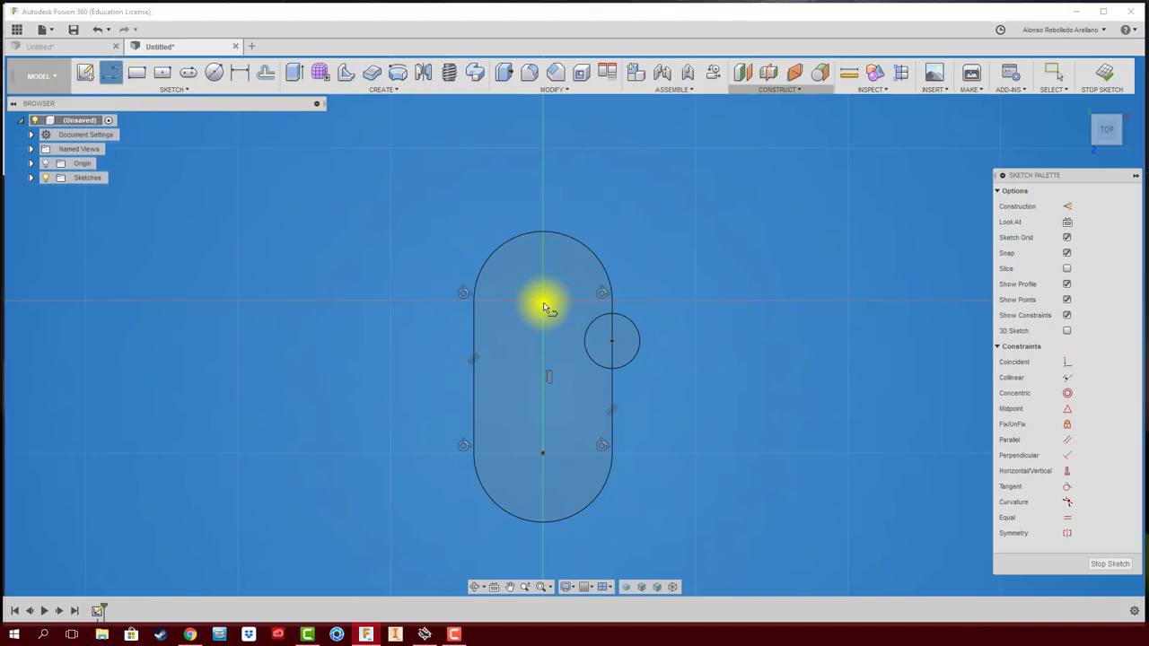
click(542, 302)
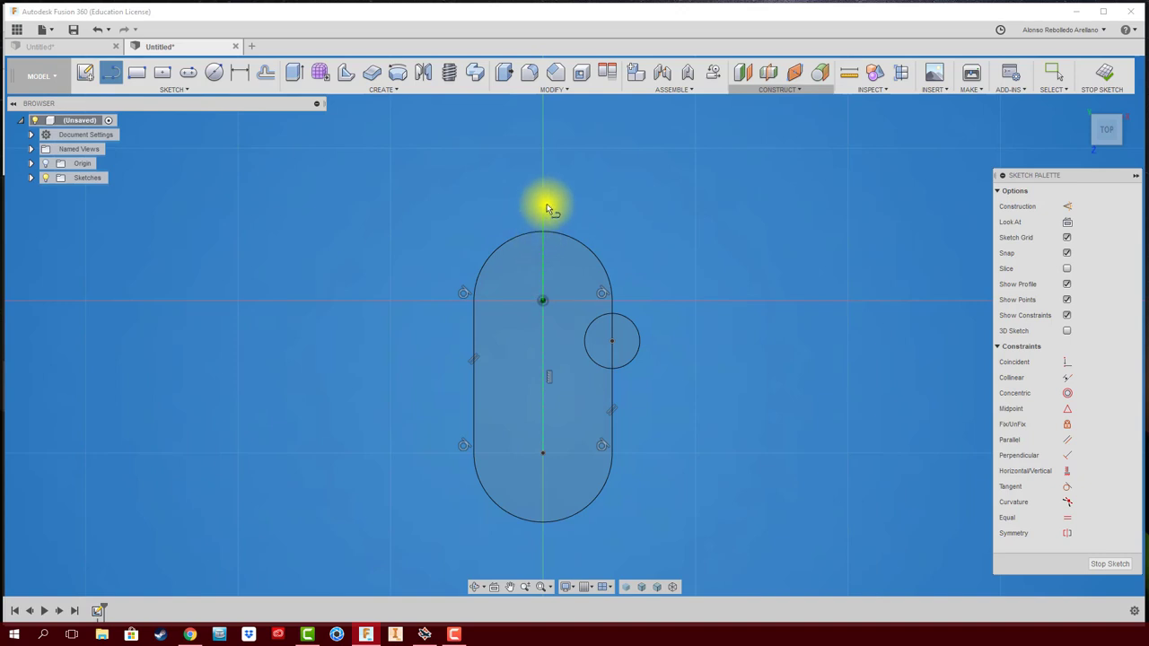
click(545, 545)
right_click(544, 545)
click(549, 507)
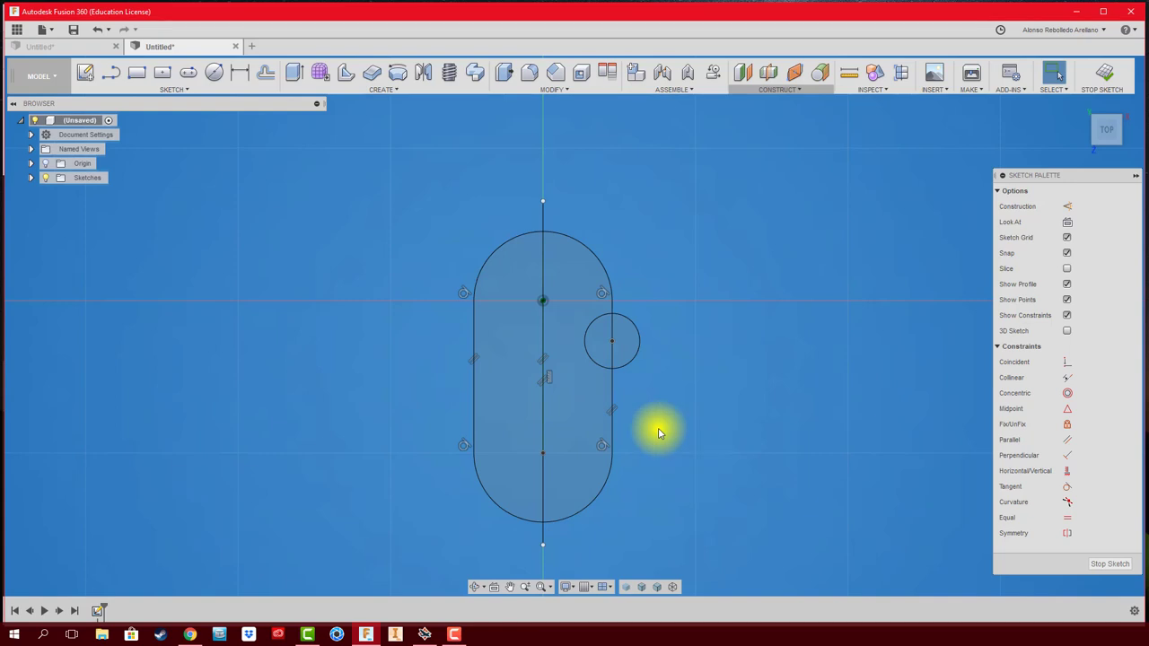
click(161, 86)
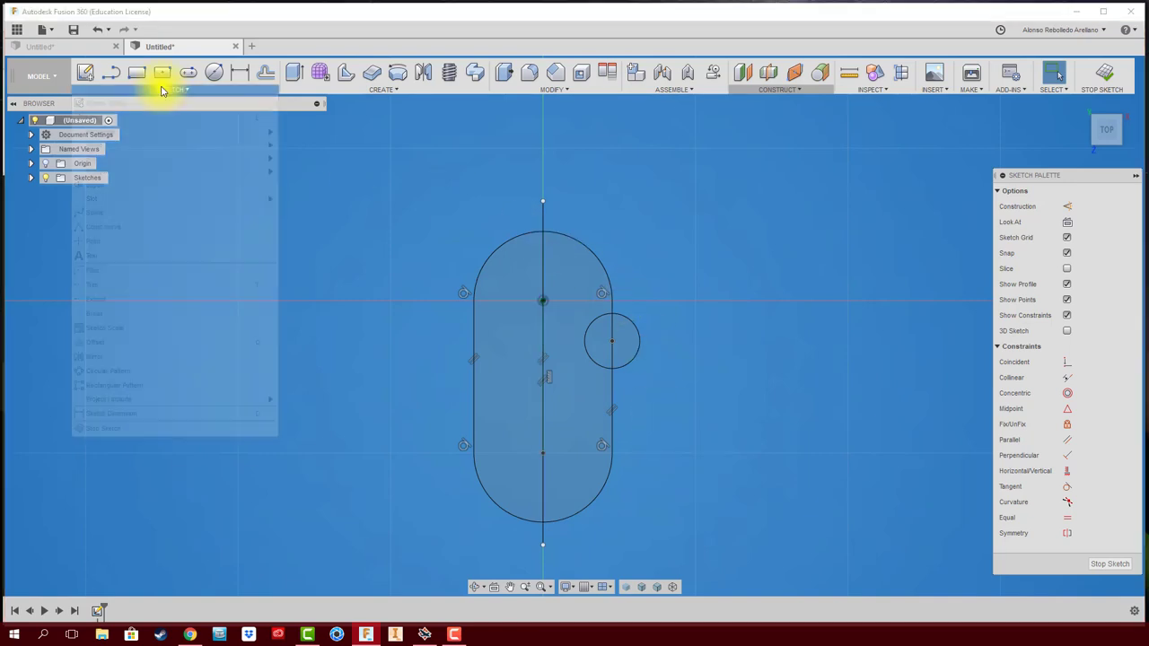
- Mirror the small circle across the vertical centre line onto the slot's left edge
click(132, 357)
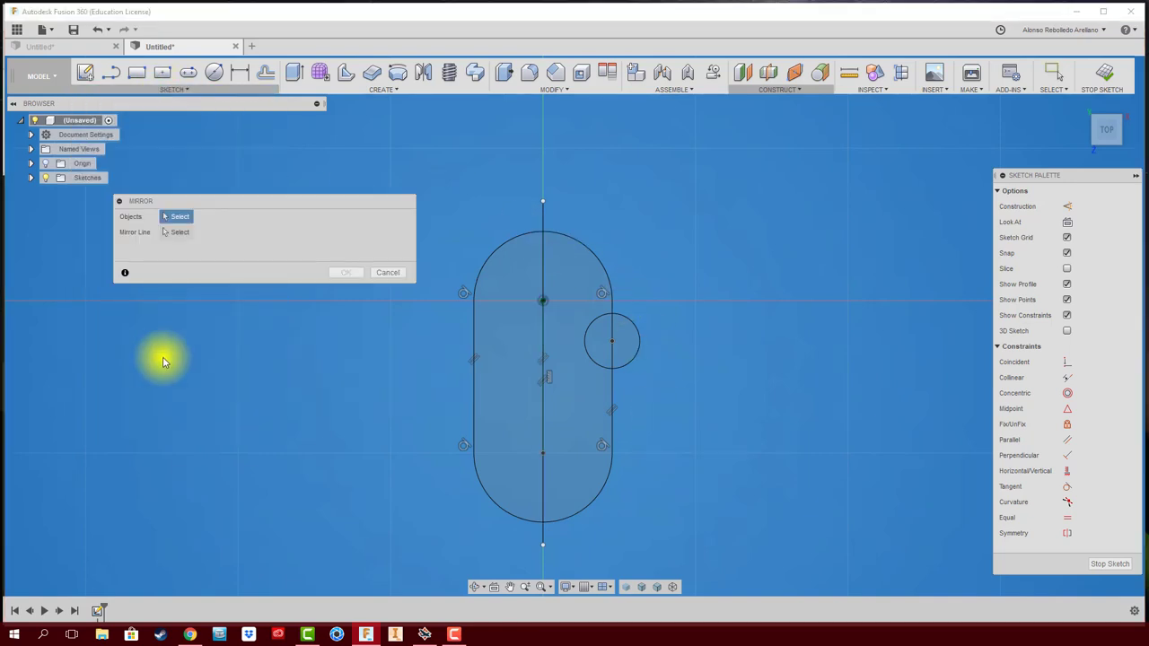
click(633, 323)
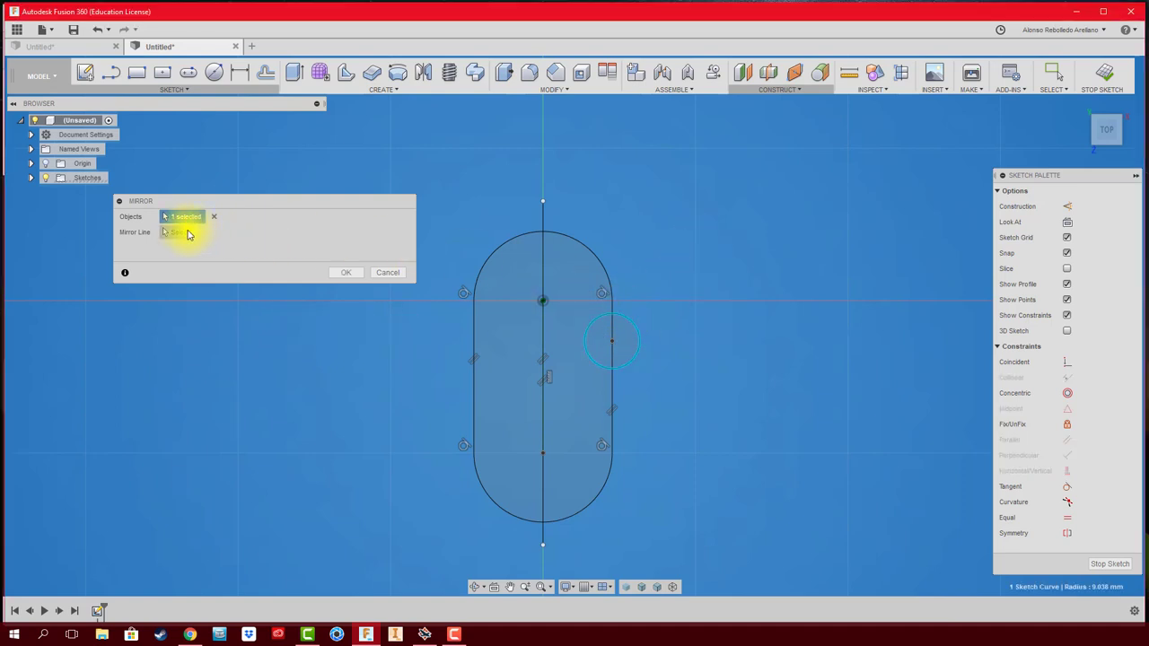
click(188, 234)
click(542, 215)
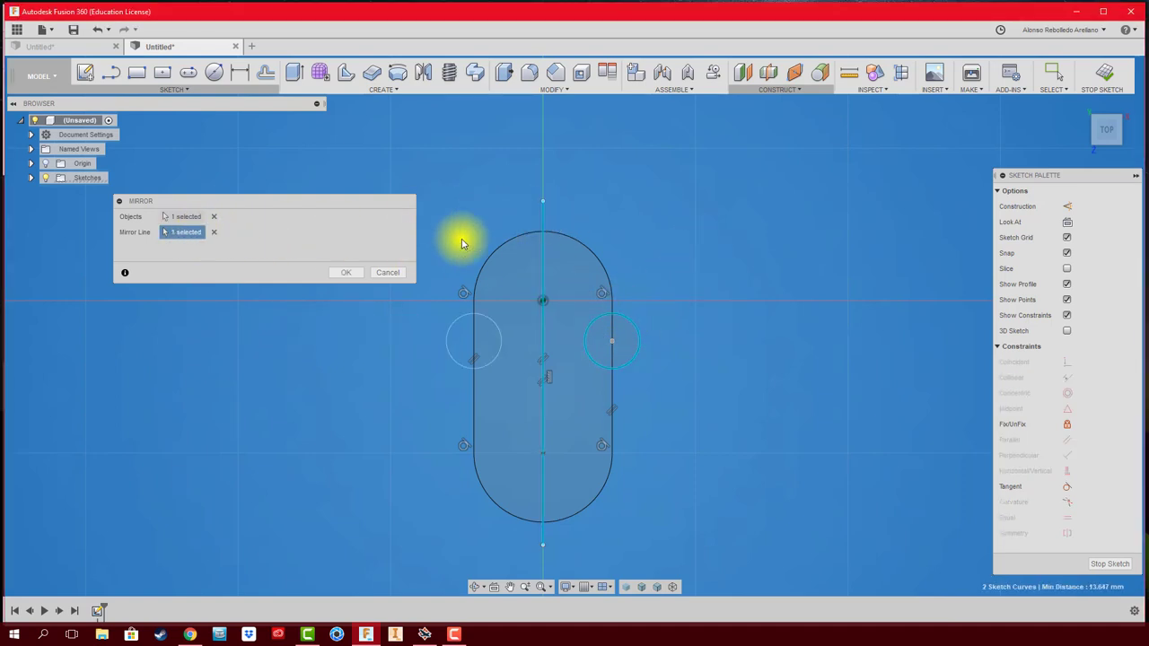
click(339, 273)
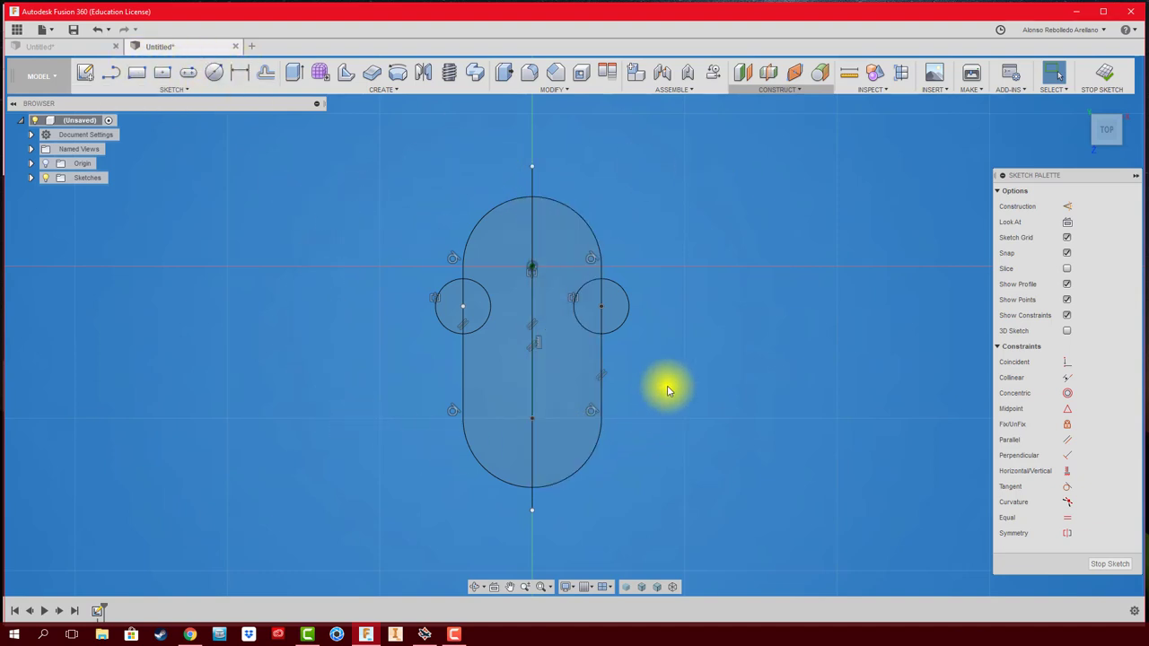
- Draw a circle above the slot and a short vertical line beside it
click(215, 77)
click(609, 186)
click(632, 171)
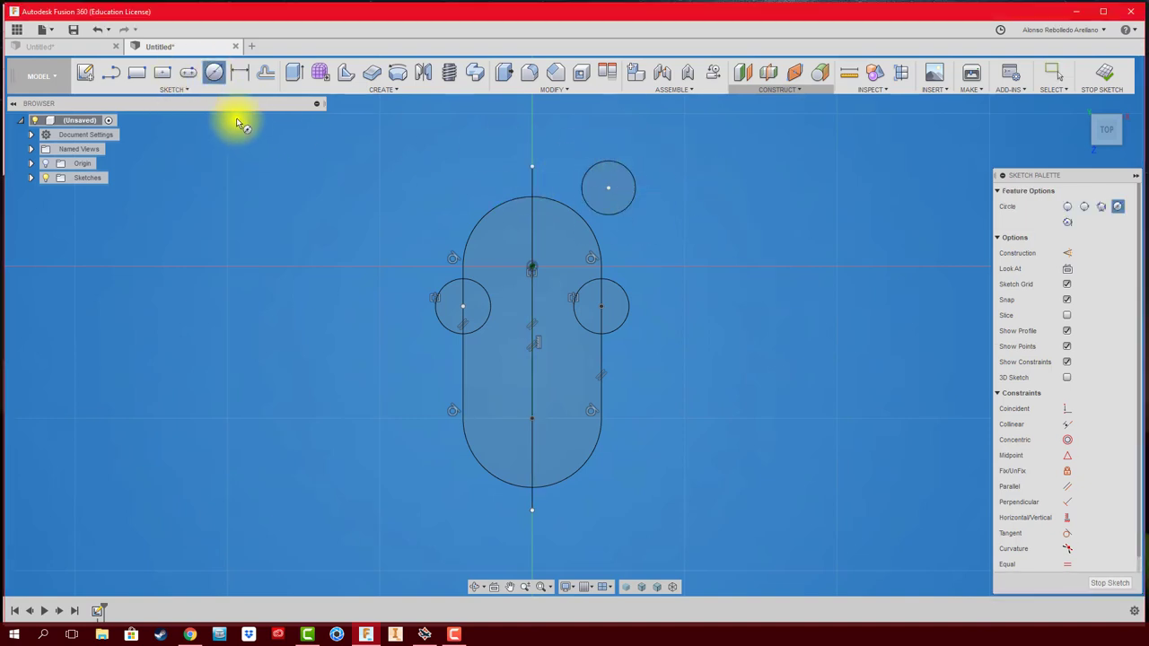
key(l)
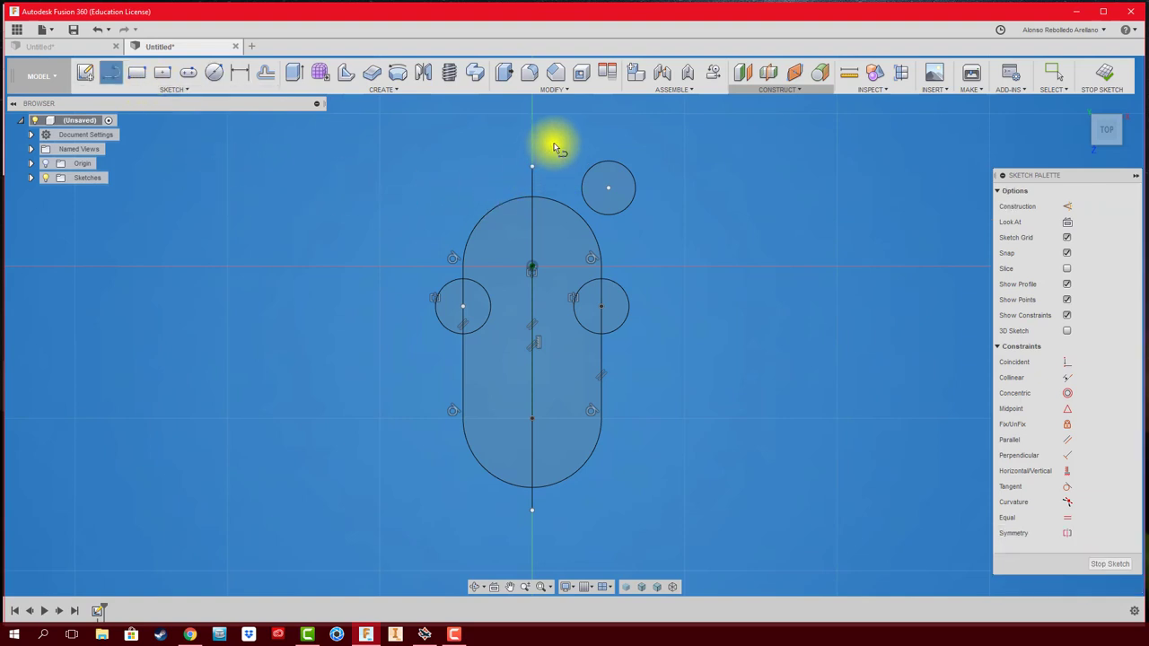
click(553, 143)
click(554, 235)
key(Escape)
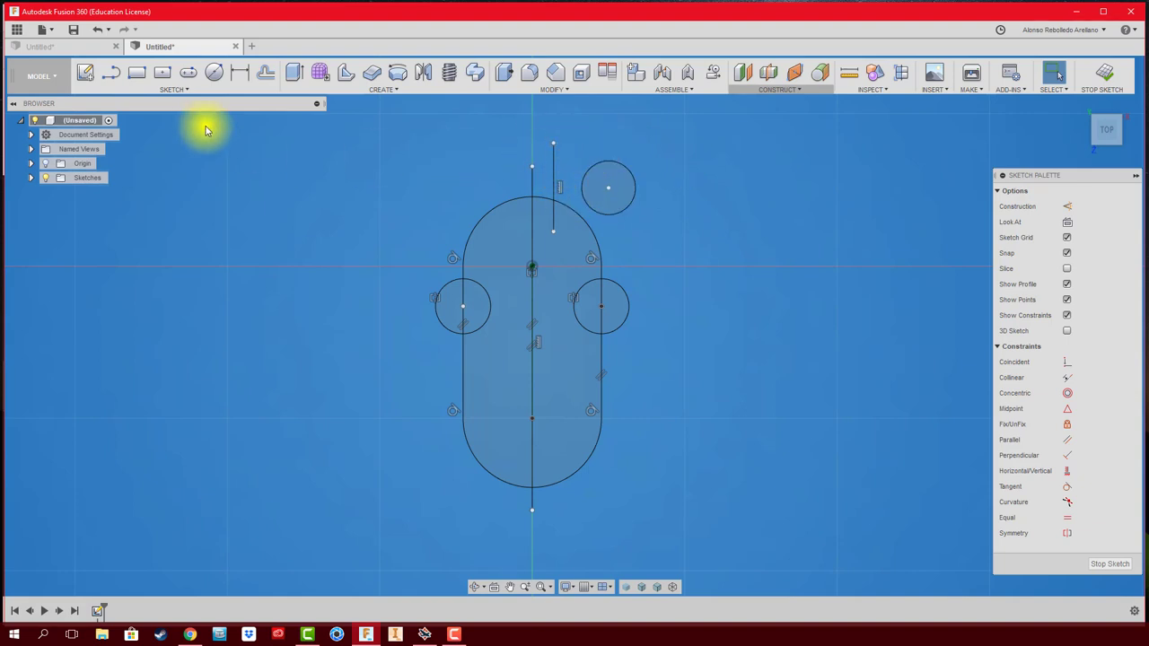
- Mirror the upper circle about the short vertical line
click(176, 89)
click(172, 356)
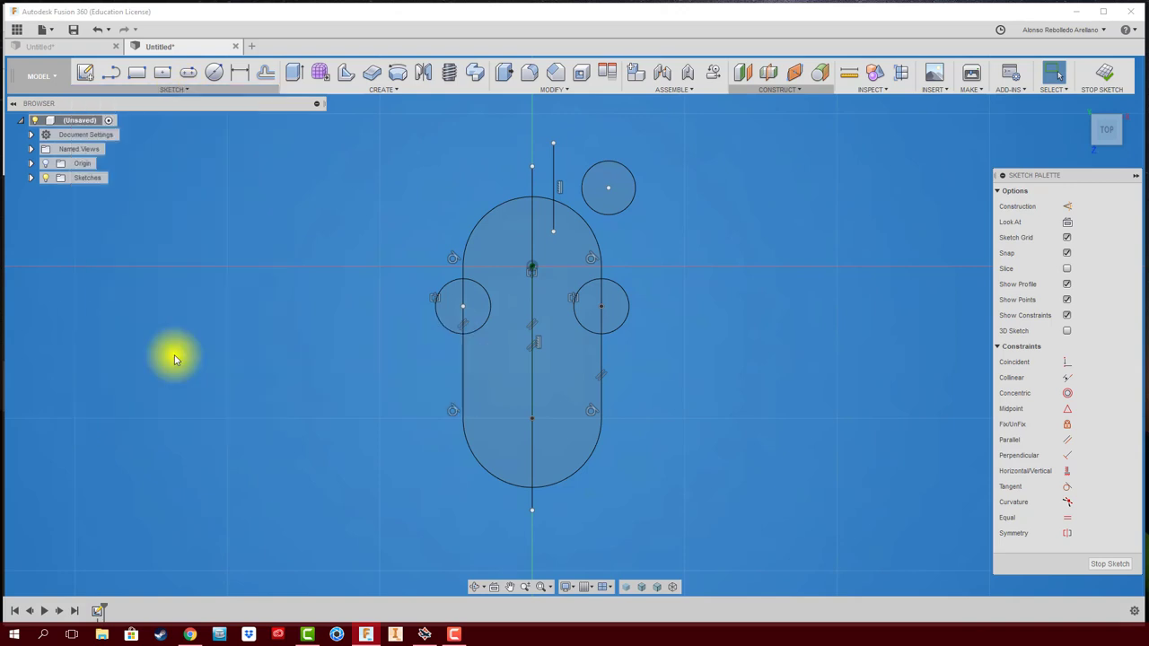
click(591, 213)
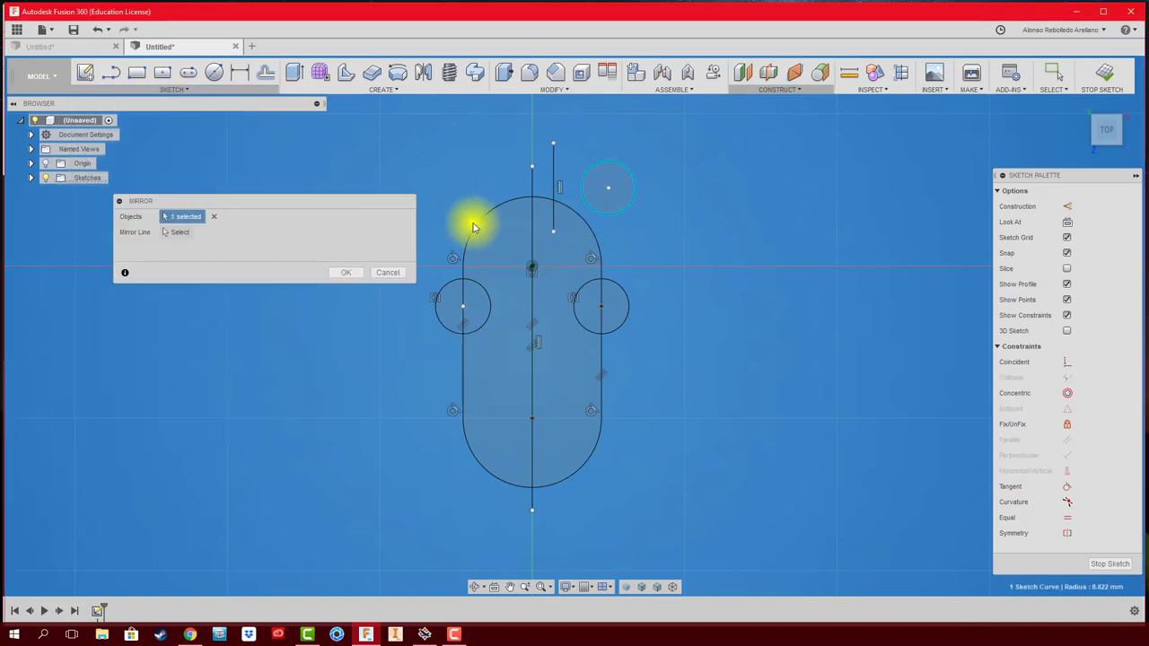
click(177, 232)
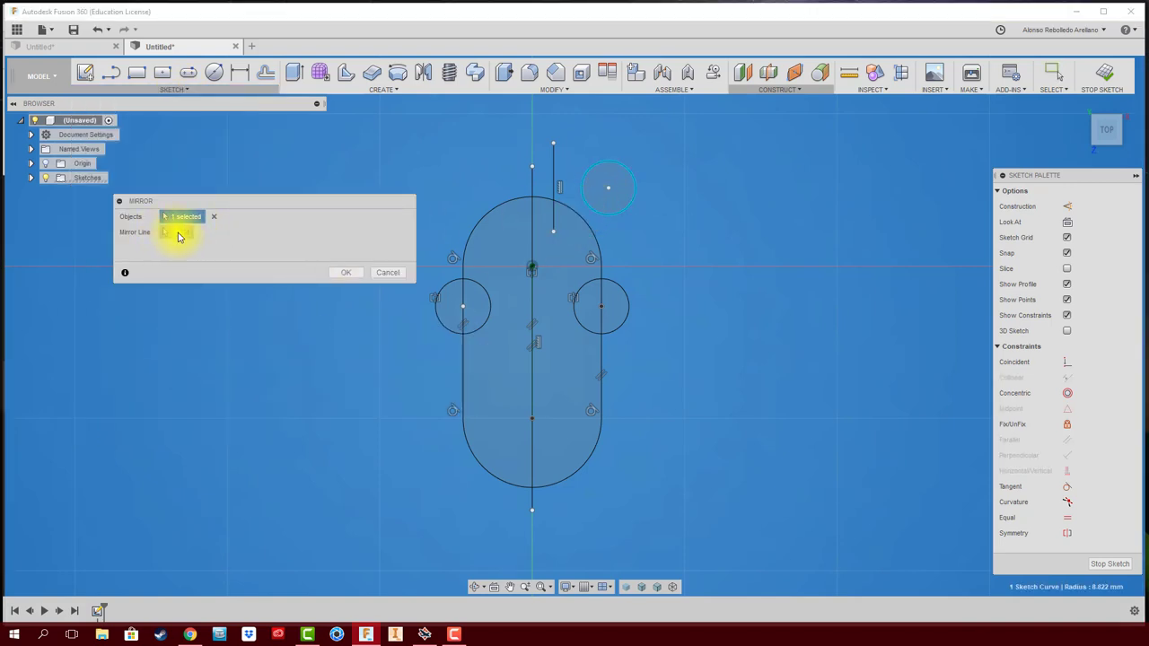
click(552, 171)
click(346, 272)
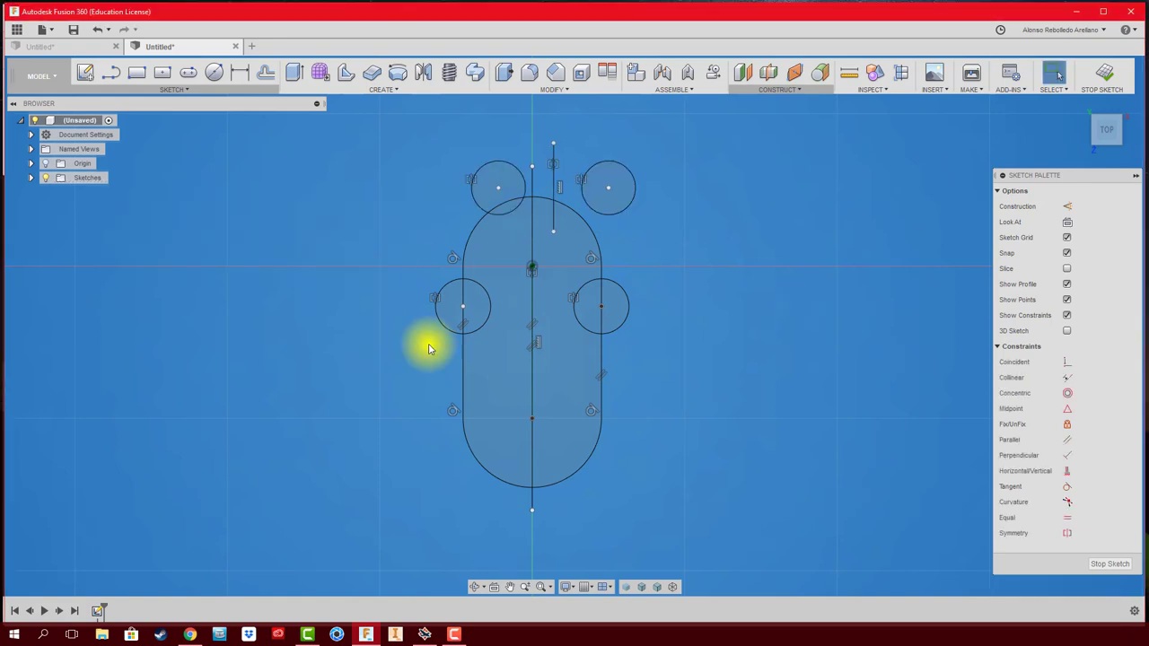